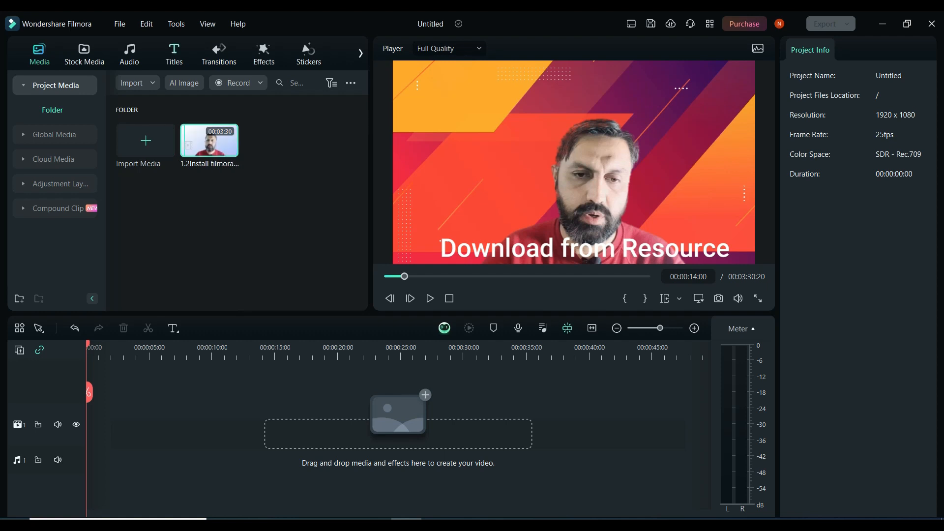
# Place the blue-purple Welcome Intro title from the Openers category at the start of the video track and preview it to 00:00:02:22
pyautogui.click(174, 54)
pyautogui.scroll(5, 56, 179)
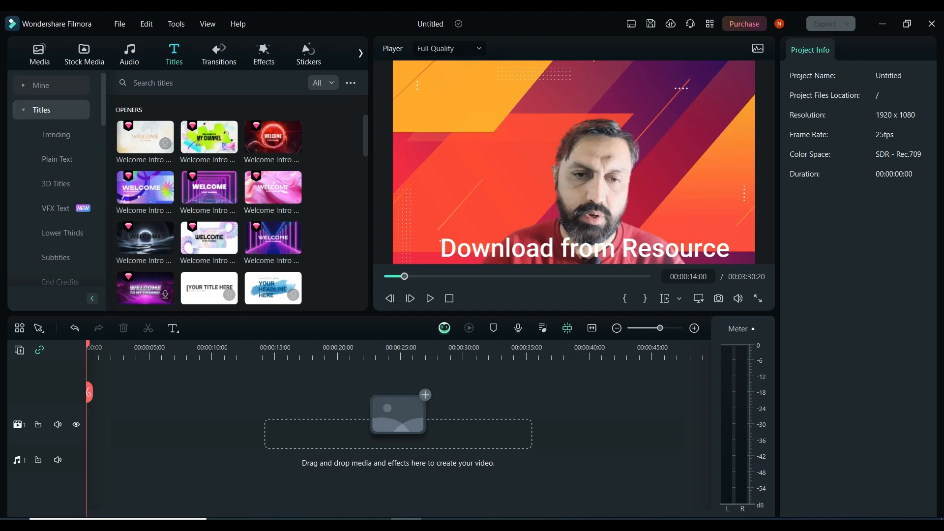
pyautogui.click(42, 109)
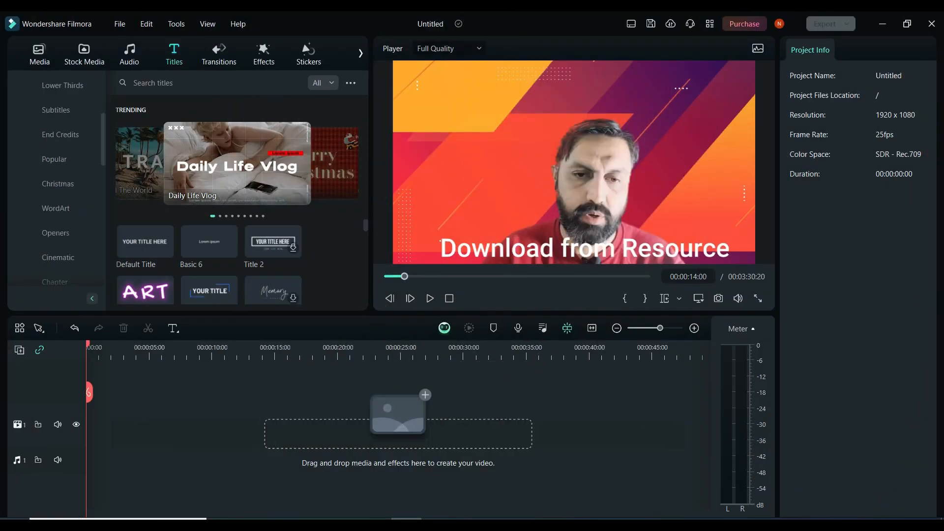
pyautogui.click(56, 233)
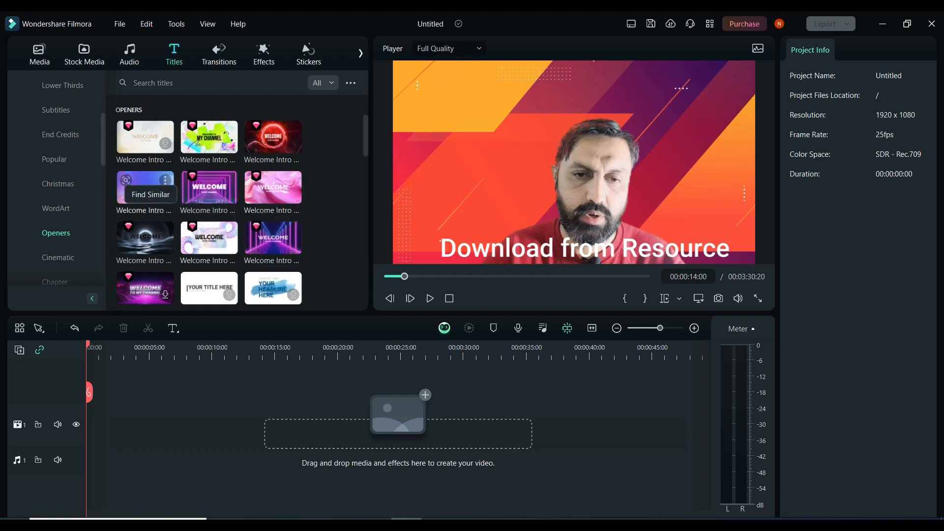
pyautogui.moveTo(145, 187); pyautogui.dragTo(143, 425)
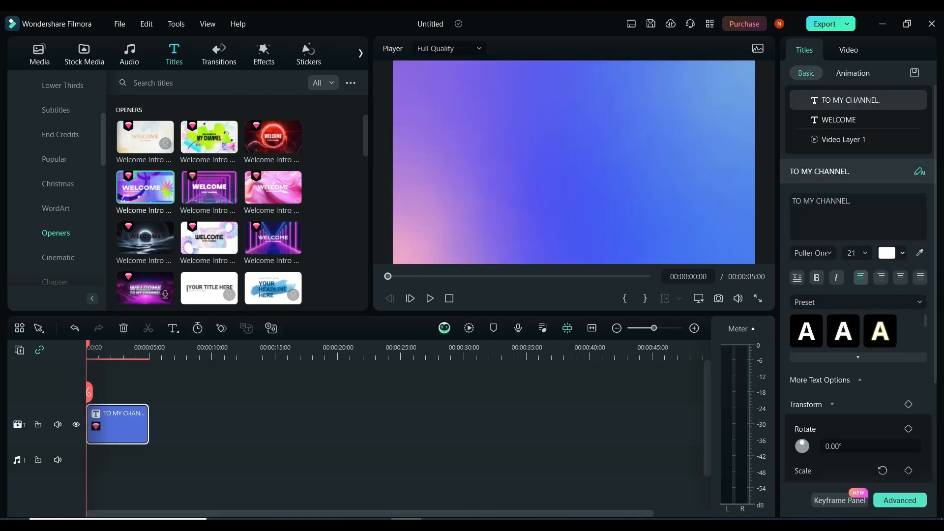
pyautogui.click(430, 298)
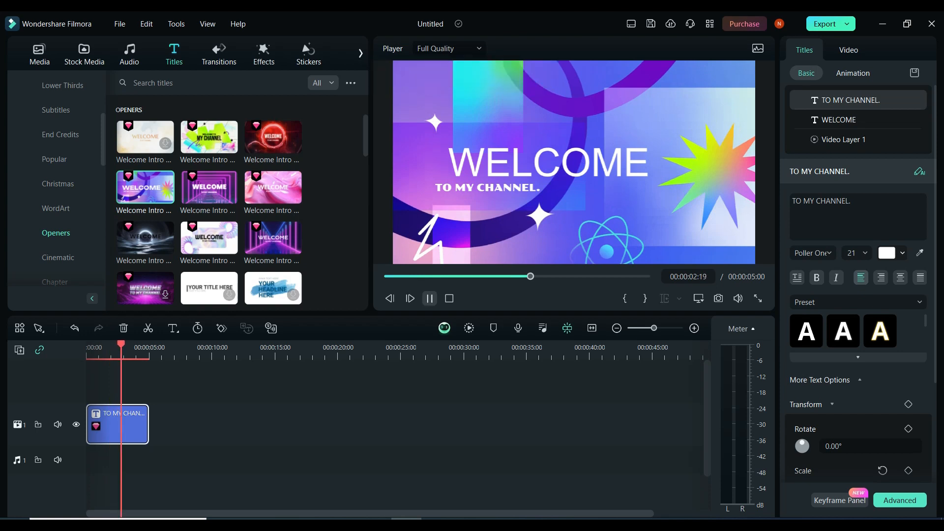
pyautogui.press('space')
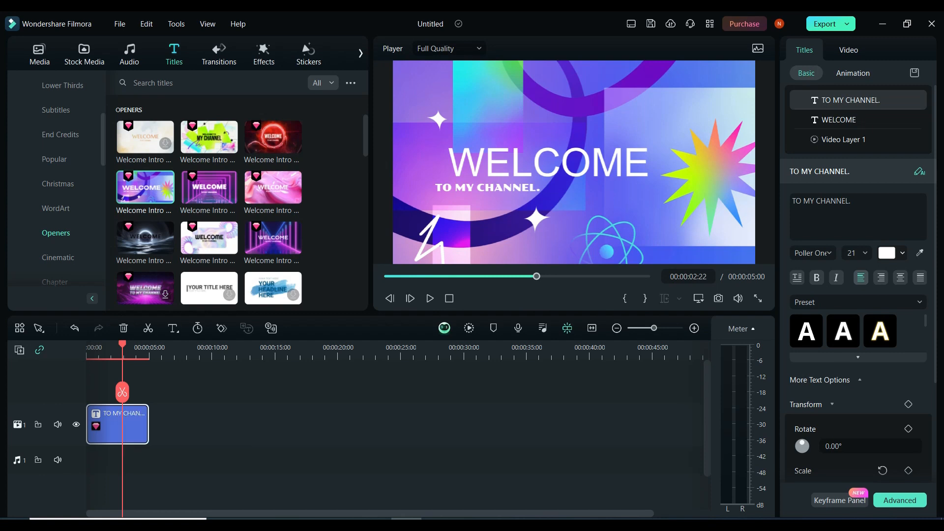
# Replace the opener's WELCOME text with "Install Filmora"
pyautogui.click(839, 120)
pyautogui.click(851, 207)
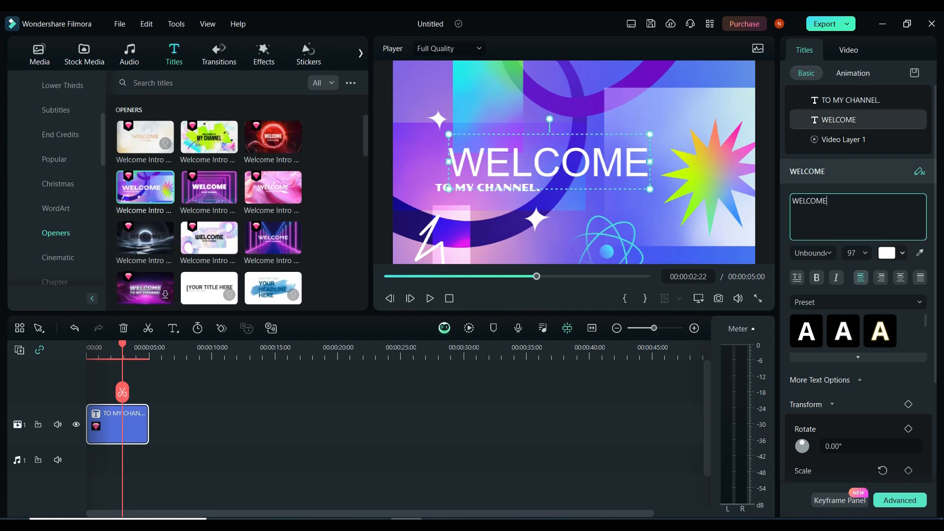
pyautogui.hotkey('ctrl', 'a')
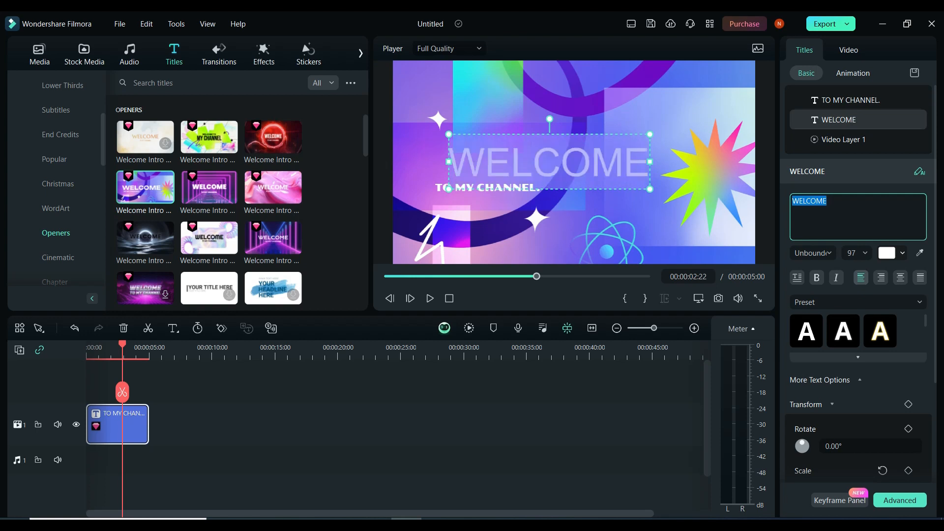
pyautogui.write('In')
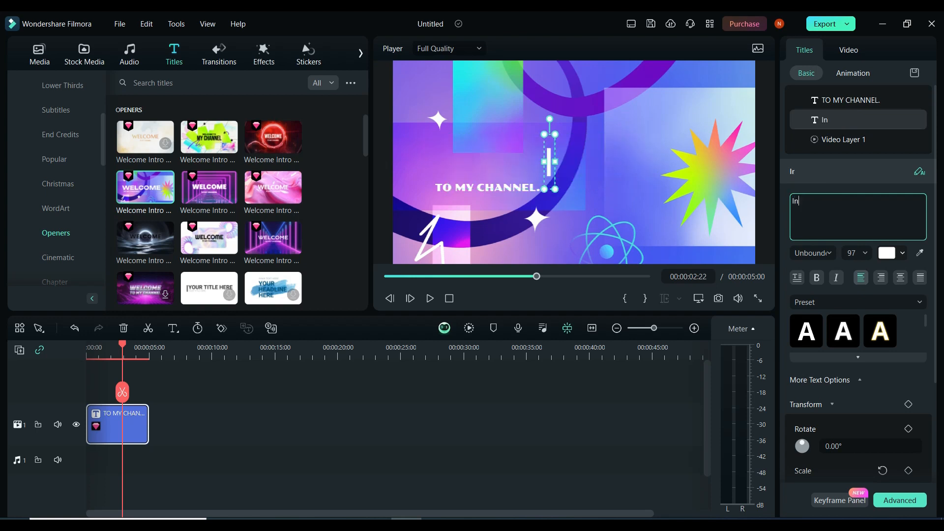
pyautogui.write('stall Fil')
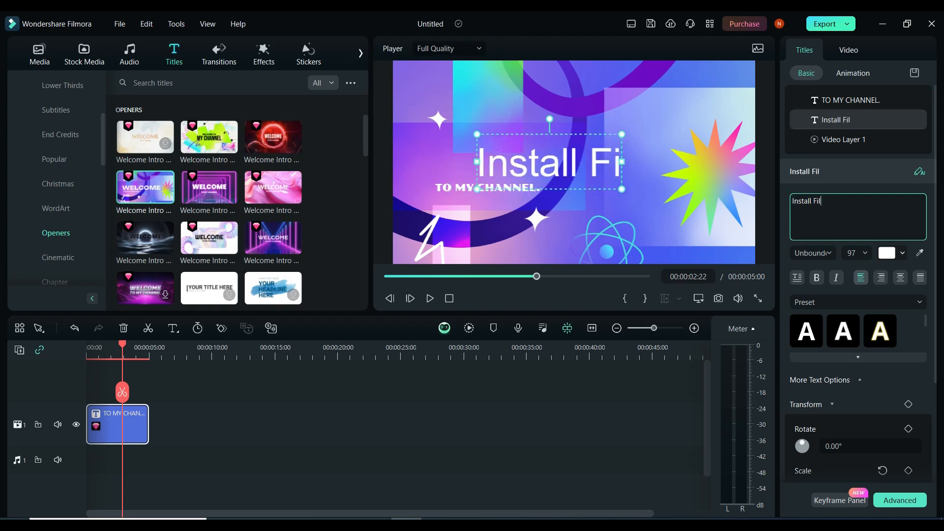
pyautogui.write('mor')
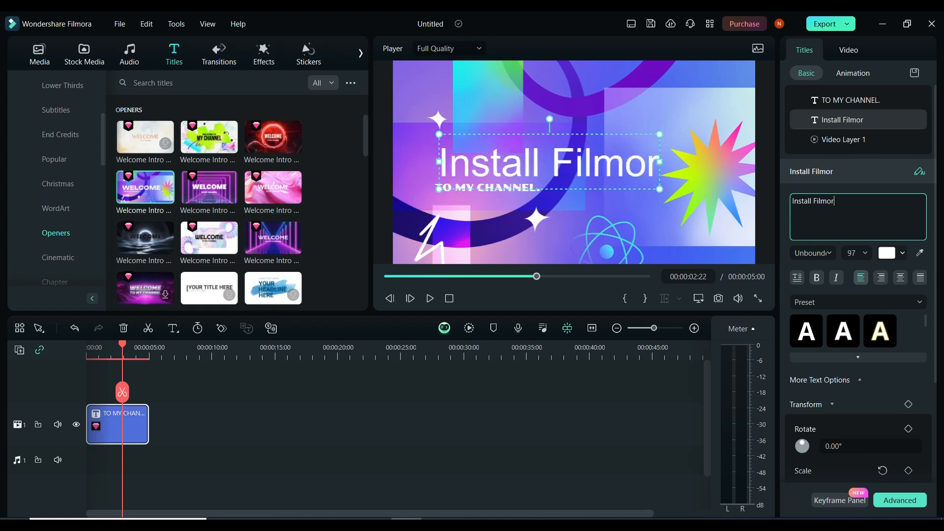
pyautogui.write('a S')
pyautogui.press('BackSpace')
pyautogui.press('BackSpace')
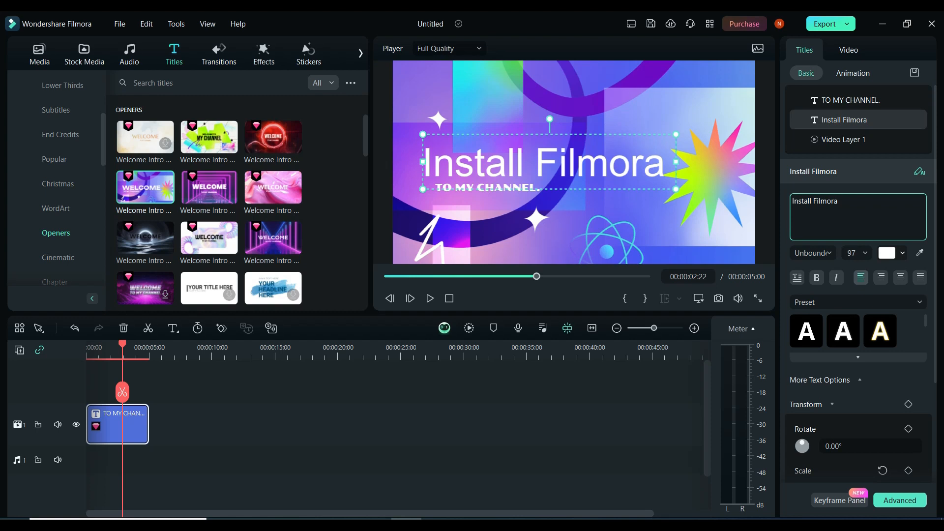
pyautogui.click(654, 224)
# Replace the opener's TO MY CHANNEL. text with "Filmora 13 Course"
pyautogui.click(488, 188)
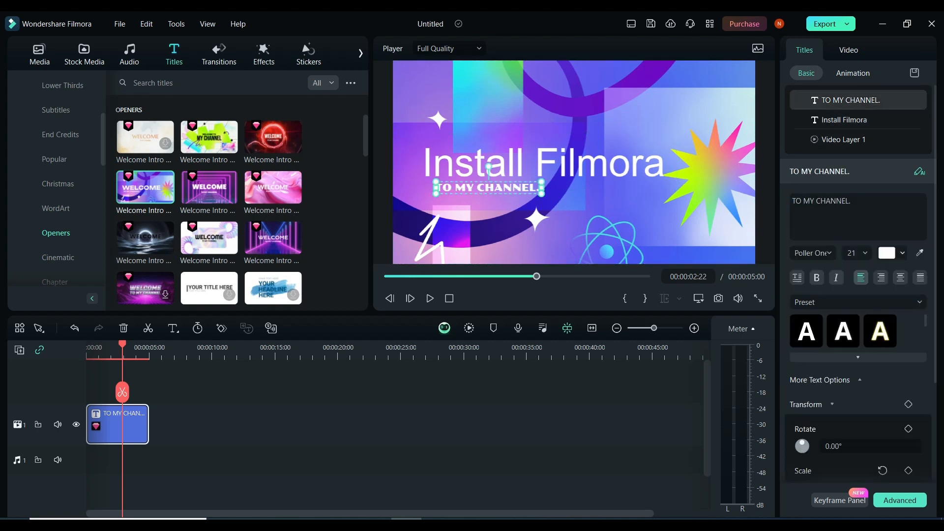
pyautogui.click(852, 202)
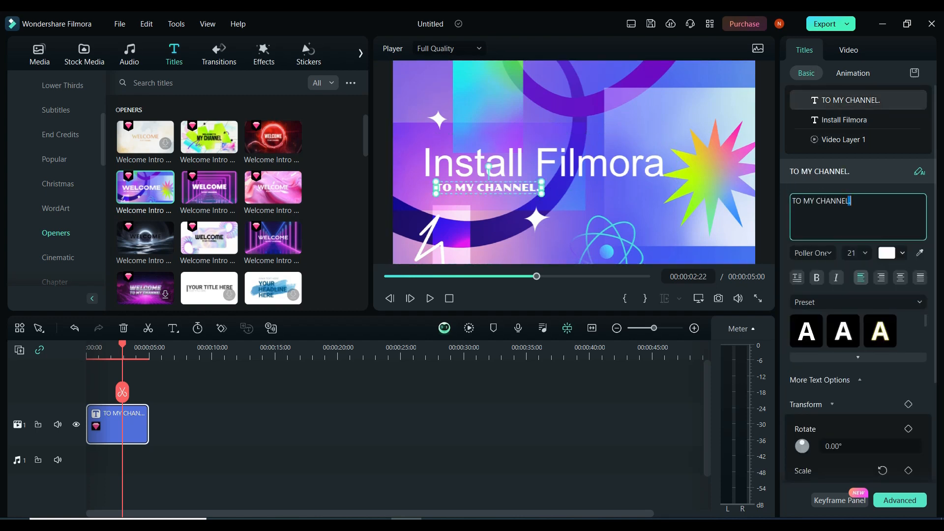
pyautogui.hotkey('ctrl', 'a')
pyautogui.press('BackSpace')
pyautogui.write('f')
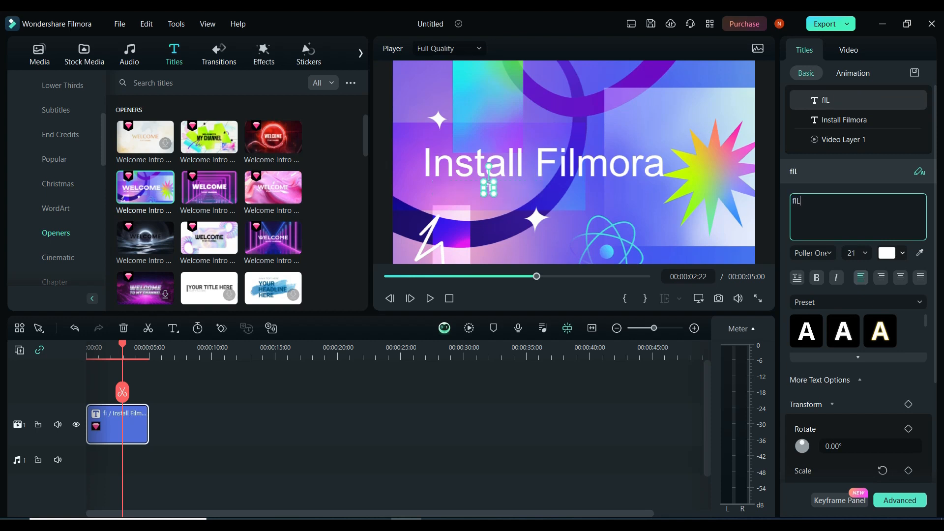
pyautogui.press('BackSpace')
pyautogui.write('Filmora 12')
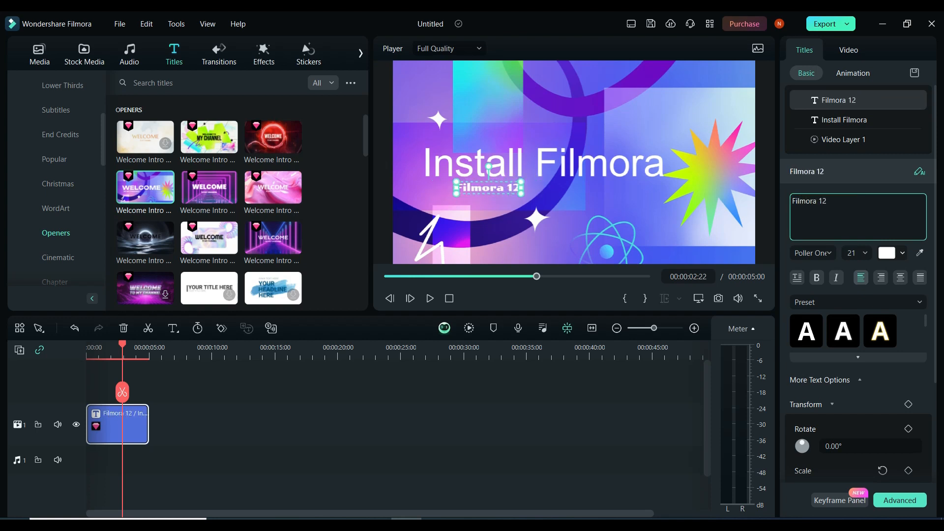
pyautogui.press('BackSpace')
pyautogui.write('3 Course')
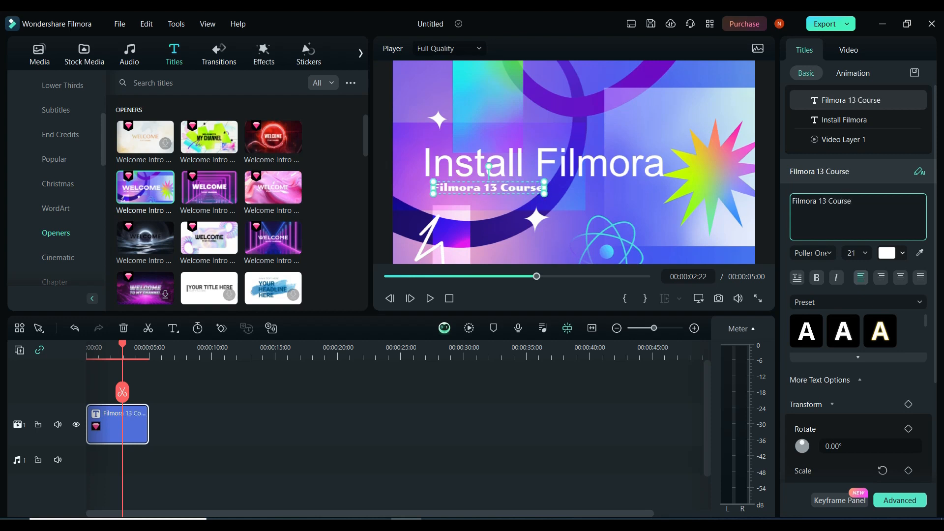
pyautogui.click(698, 207)
# Move the Install Filmora text straight up in the preview, clear of the Filmora 13 Course line
pyautogui.click(600, 165)
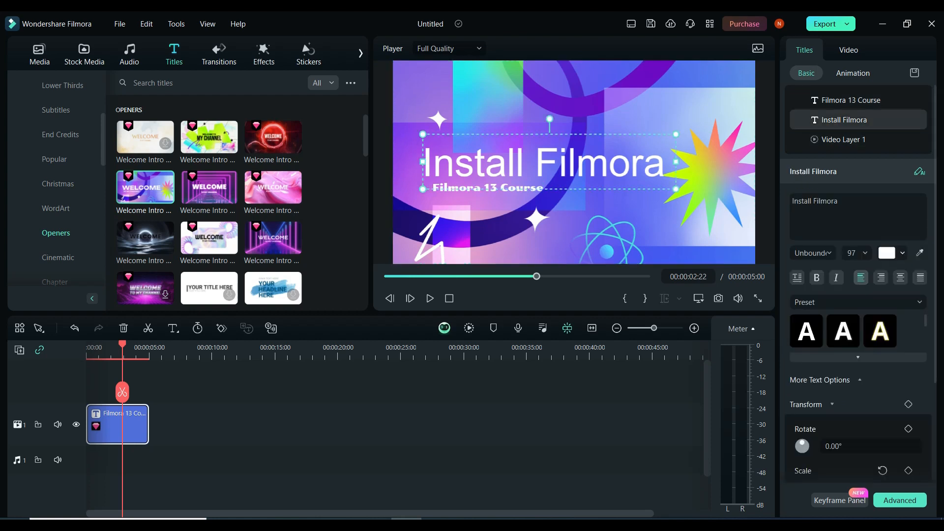
pyautogui.moveTo(600, 165)
pyautogui.mouseDown()
pyautogui.moveTo(600, 137)
pyautogui.moveTo(600, 148)
pyautogui.mouseUp()
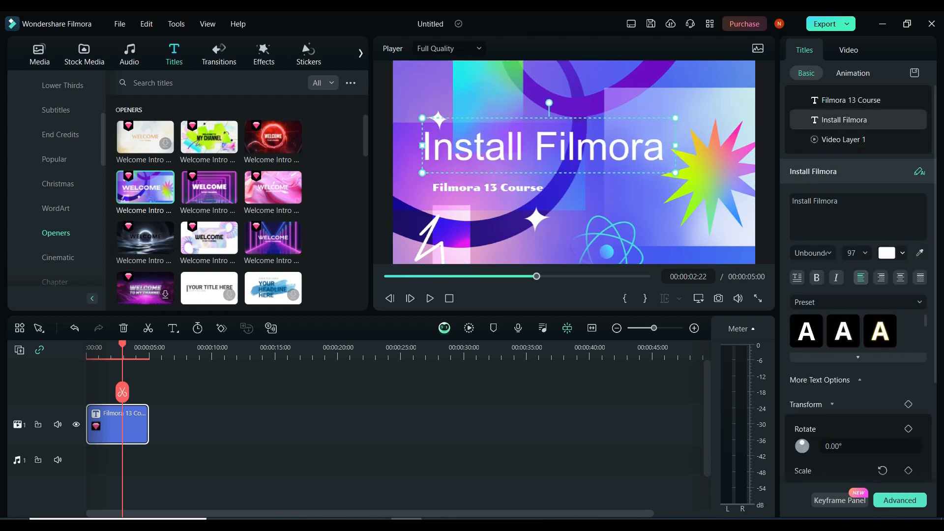
# Try font sizes 100 and 90 on the Install Filmora text
pyautogui.click(851, 252)
pyautogui.write('100')
pyautogui.press('Return')
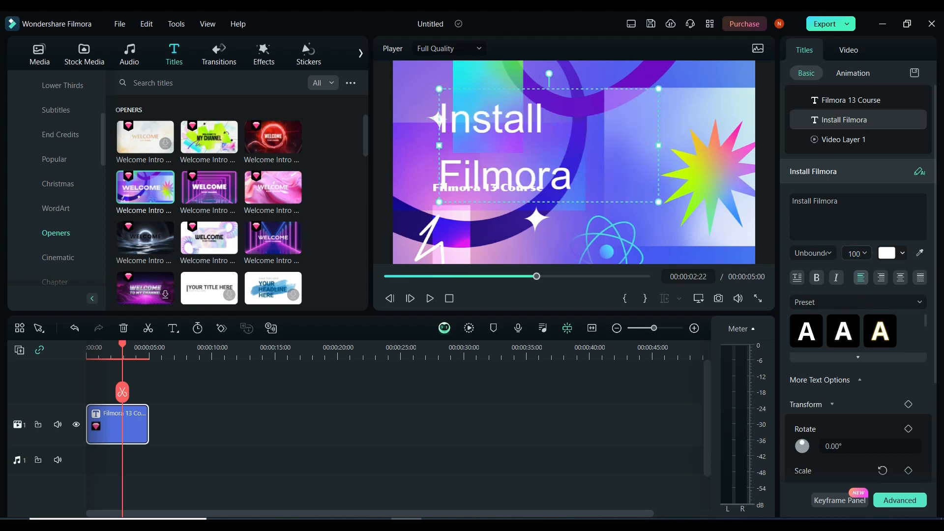
pyautogui.click(864, 253)
pyautogui.click(864, 253)
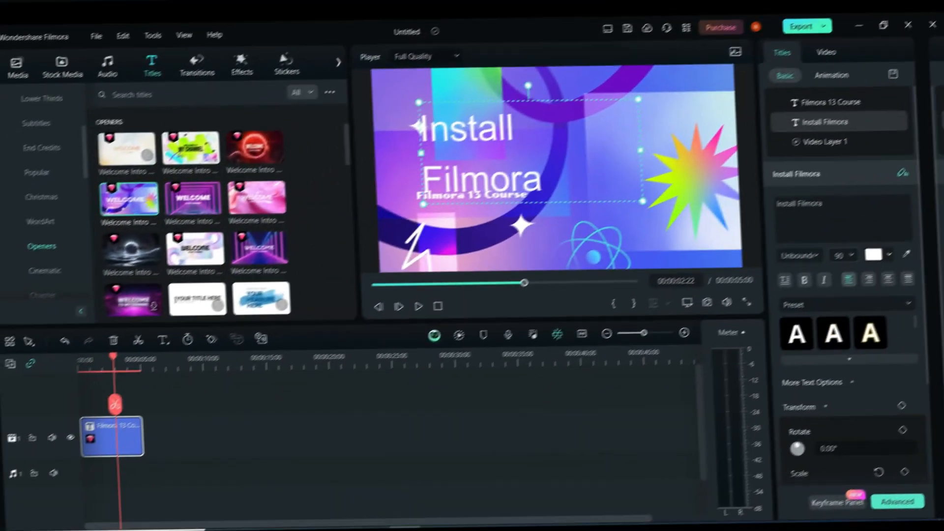
# Set the Install Filmora text's font size to 80 and enlarge it in the preview to about size 85
pyautogui.click(852, 254)
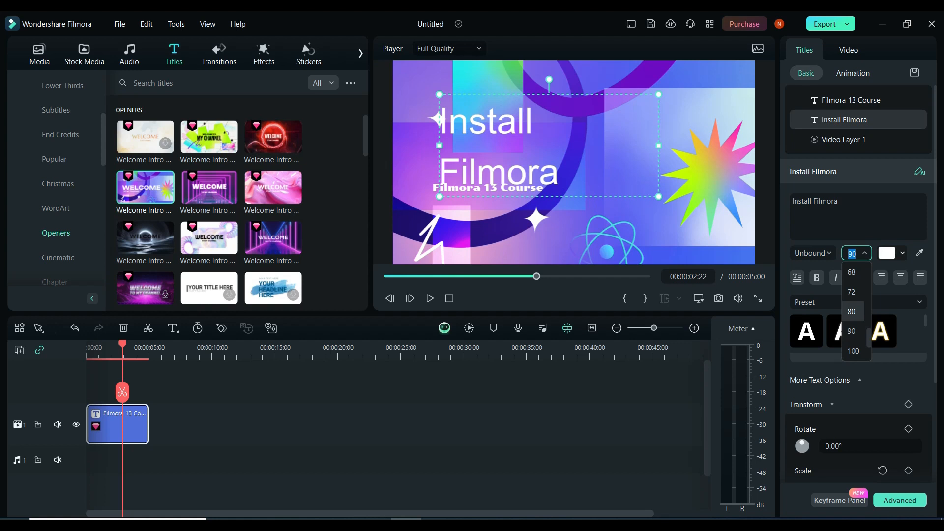
pyautogui.click(851, 312)
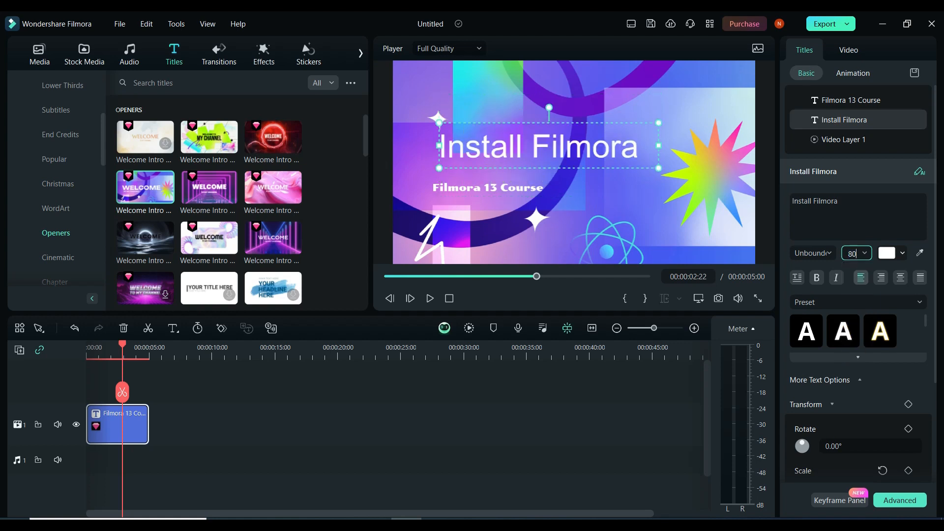
pyautogui.press('Return')
pyautogui.moveTo(439, 168)
pyautogui.mouseDown()
pyautogui.moveTo(363, 183)
pyautogui.moveTo(450, 163)
pyautogui.moveTo(423, 171)
pyautogui.mouseUp()
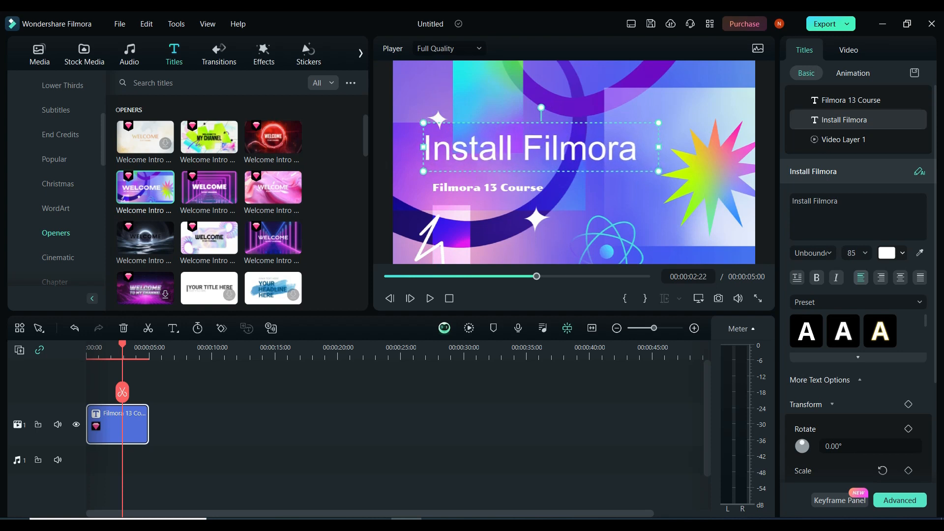
# Enlarge the Filmora 13 Course text to about size 34 and set its font to Oswald SemiBold
pyautogui.click(488, 187)
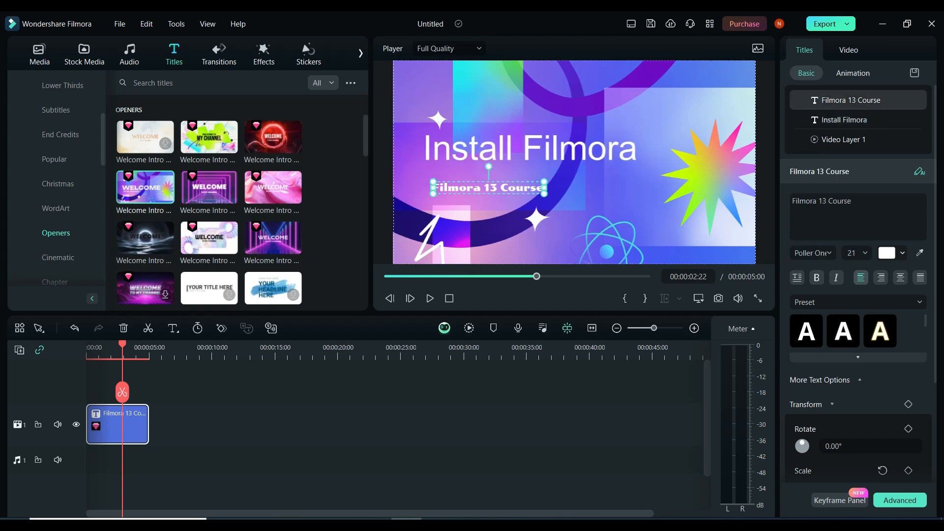
pyautogui.moveTo(544, 193); pyautogui.dragTo(612, 201)
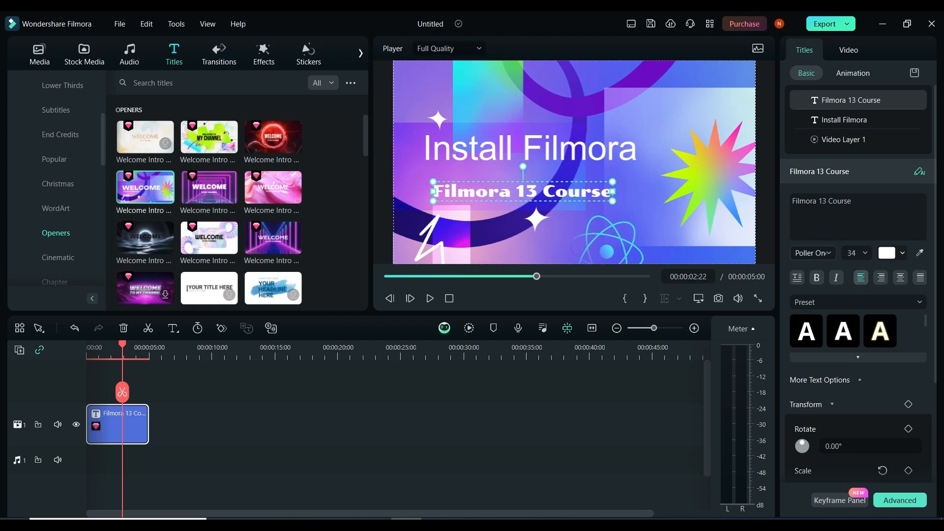
pyautogui.click(813, 252)
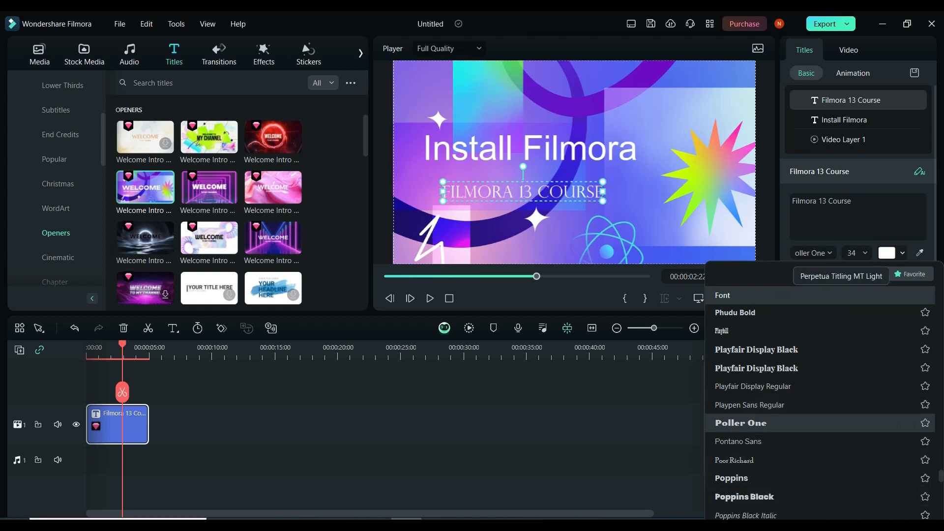
pyautogui.scroll(5, 725, 373)
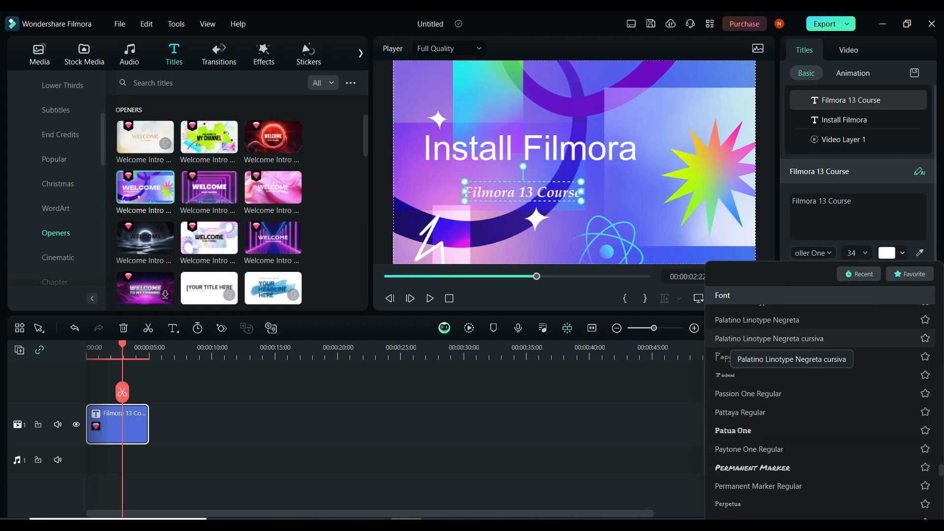
pyautogui.scroll(3, 723, 355)
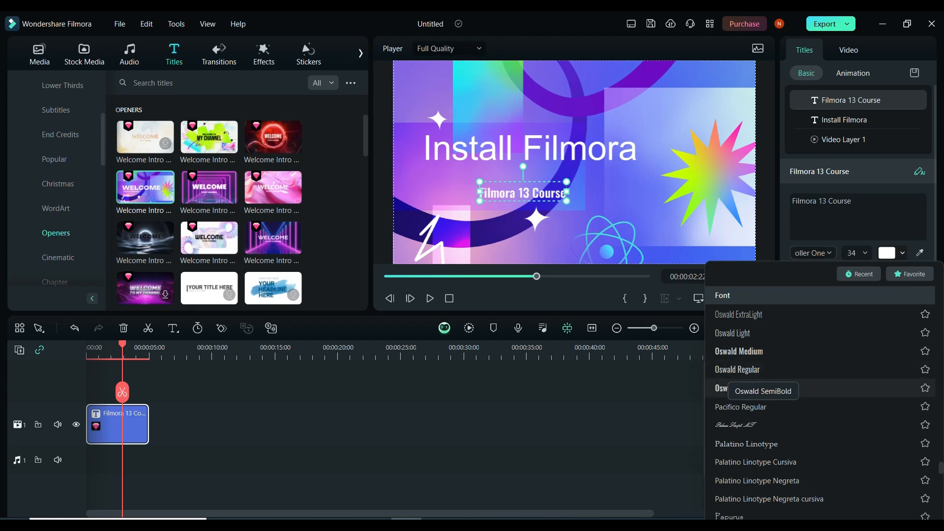
pyautogui.click(723, 388)
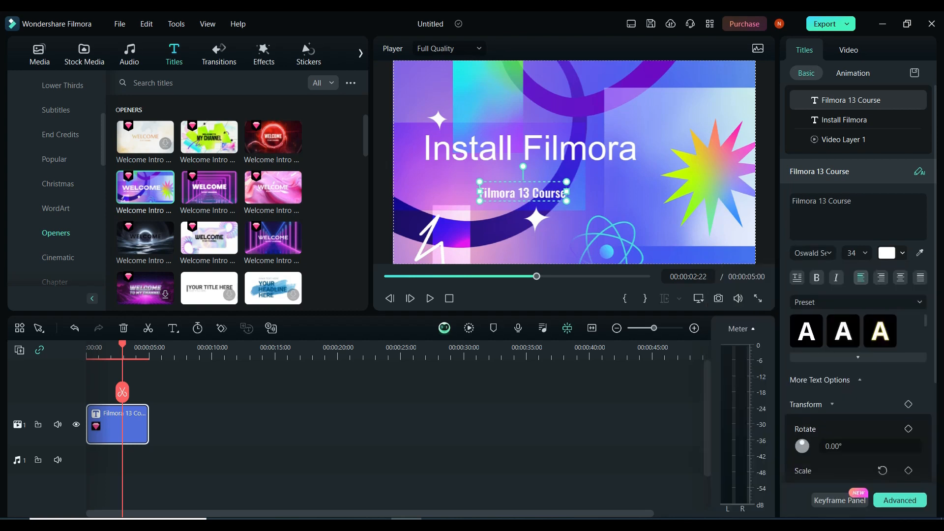
# Set the Filmora 13 Course text's font to Arial
pyautogui.click(829, 252)
pyautogui.click(826, 252)
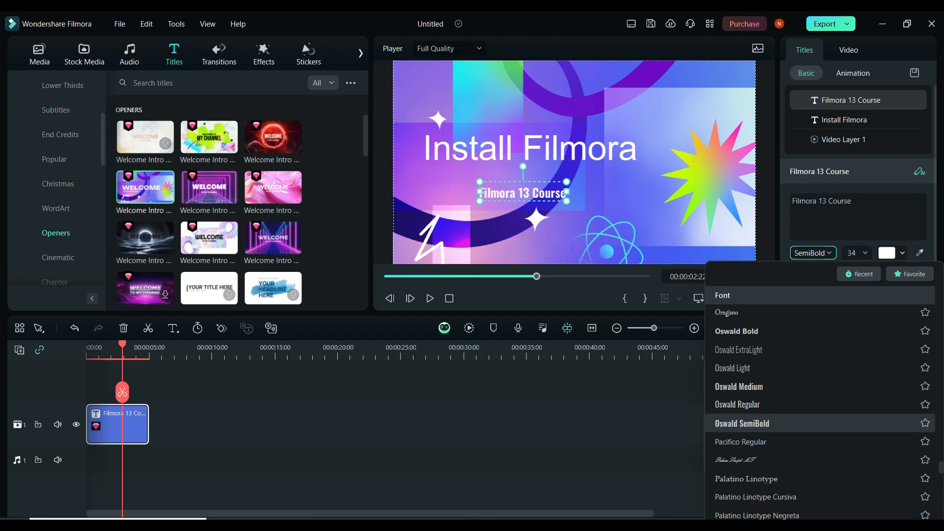
pyautogui.doubleClick(826, 253)
pyautogui.write('ald a')
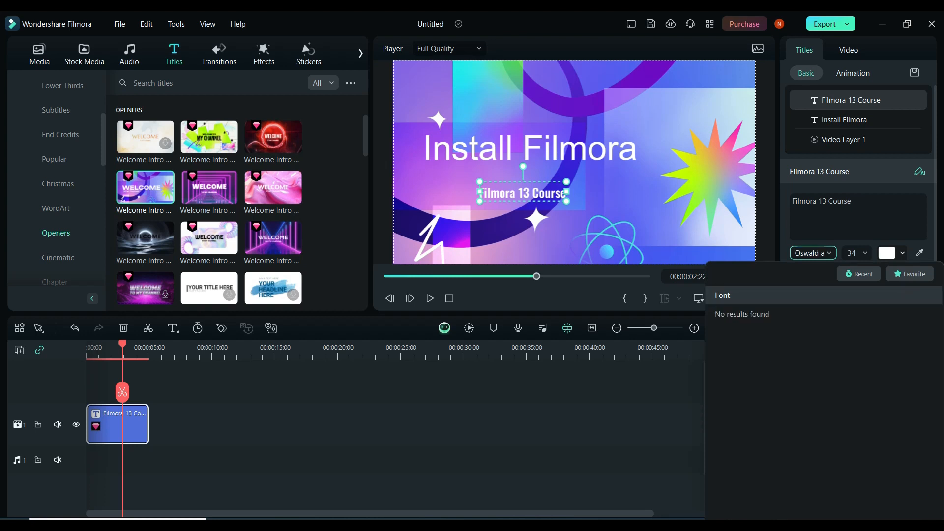
pyautogui.press('BackSpace')
pyautogui.press('BackSpace')
pyautogui.press('BackSpace')
pyautogui.press('BackSpace')
pyautogui.press('BackSpace')
pyautogui.press('BackSpace')
pyautogui.press('BackSpace')
pyautogui.press('BackSpace')
pyautogui.write('ar')
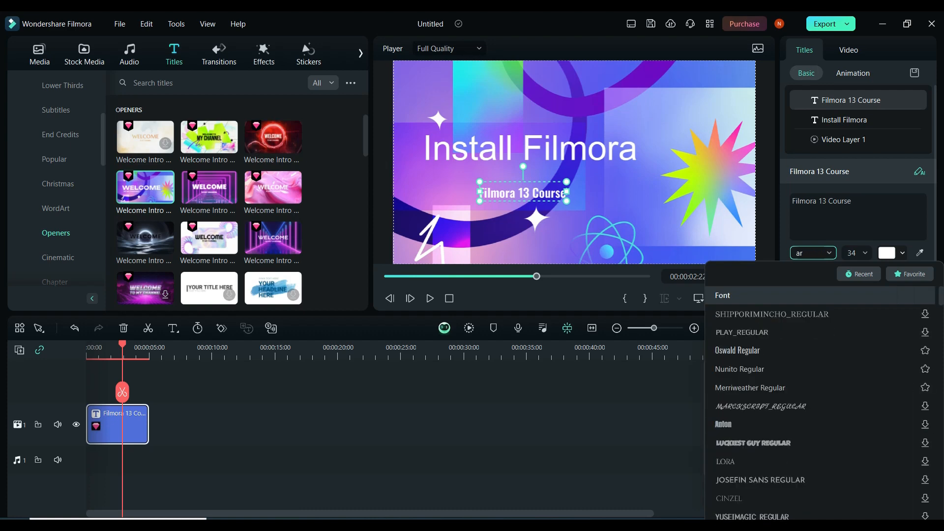
pyautogui.write('i')
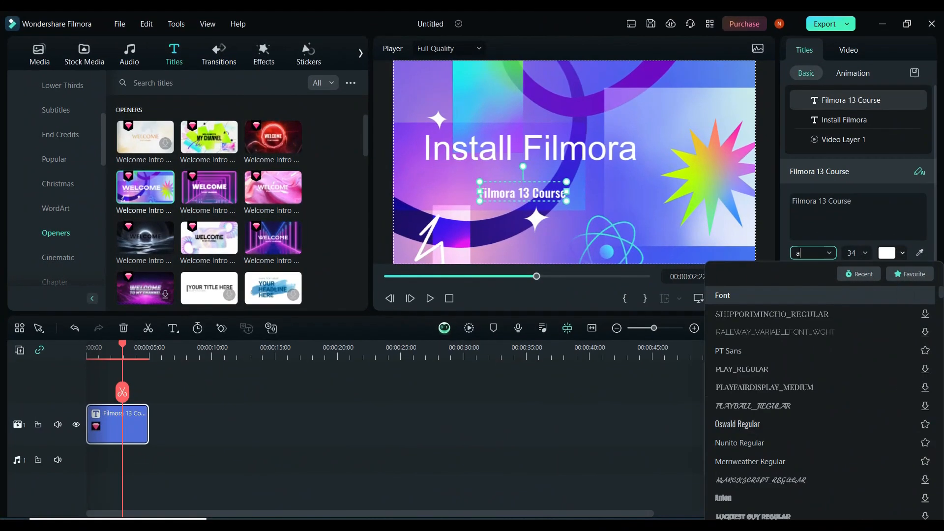
pyautogui.write('r')
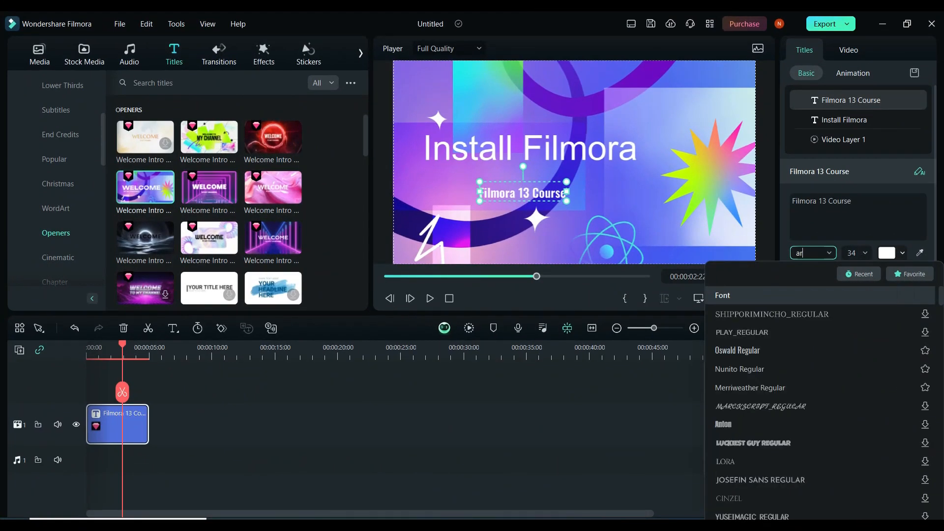
pyautogui.write('ial')
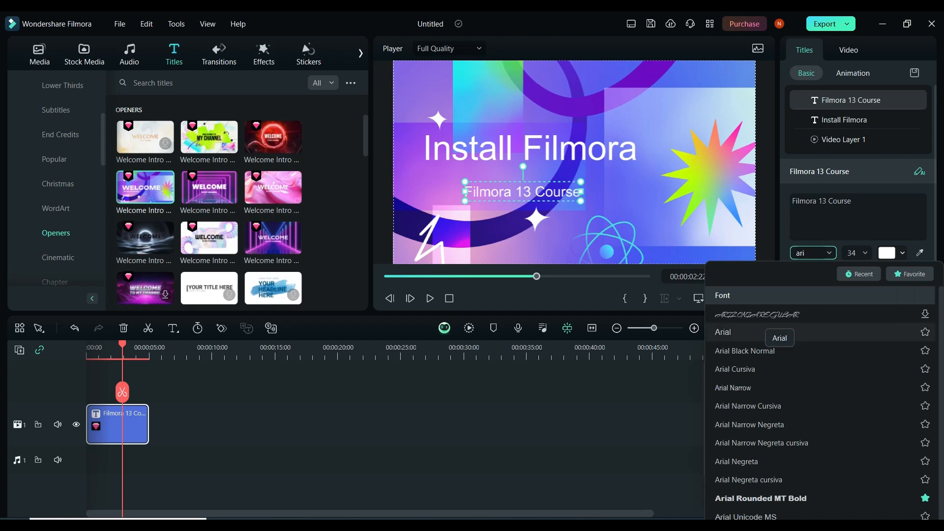
pyautogui.click(765, 331)
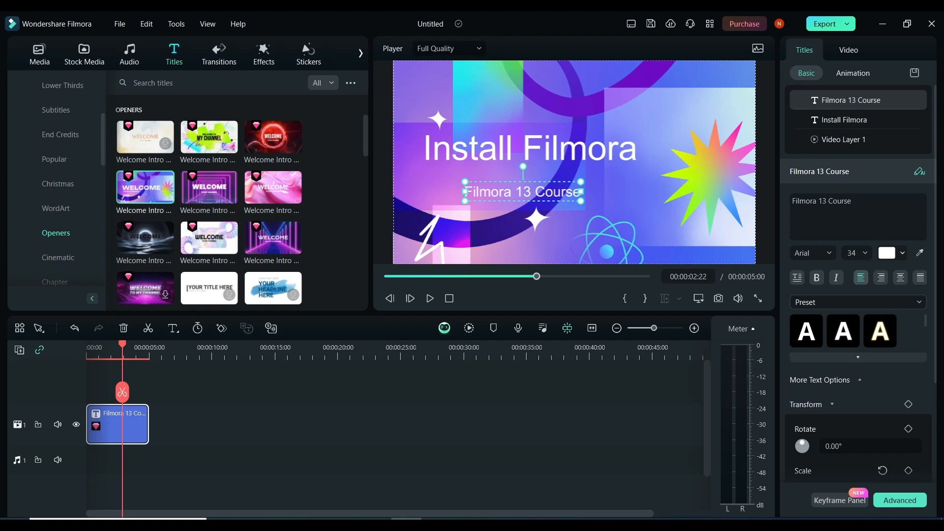
# Switch the Filmora 13 Course text's style presets to WordArt and try several styles, including the green-outlined one
pyautogui.click(858, 302)
pyautogui.click(811, 344)
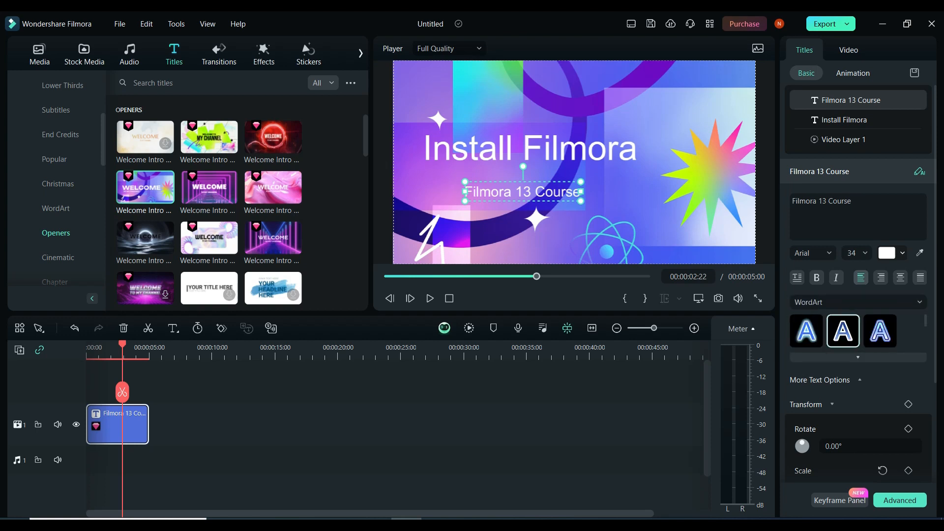
pyautogui.scroll(-2, 843, 337)
pyautogui.click(843, 337)
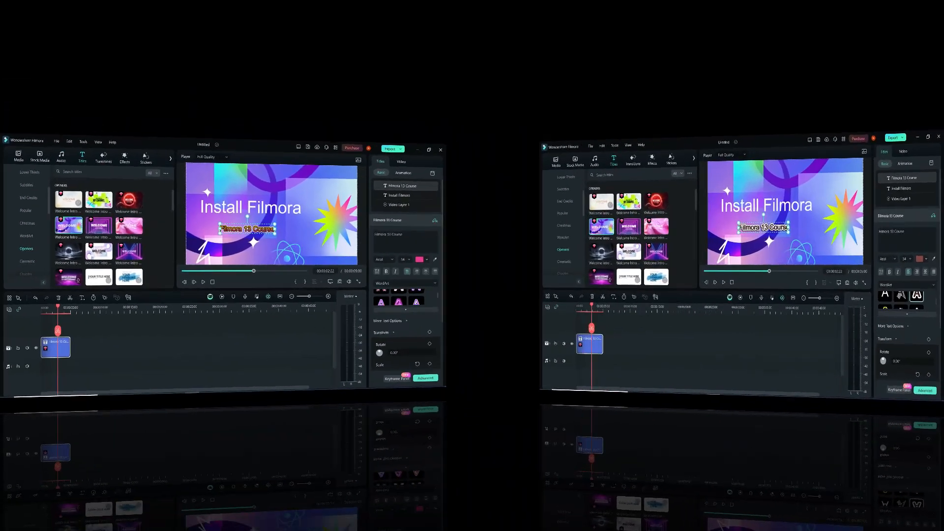
pyautogui.scroll(-2, 850, 324)
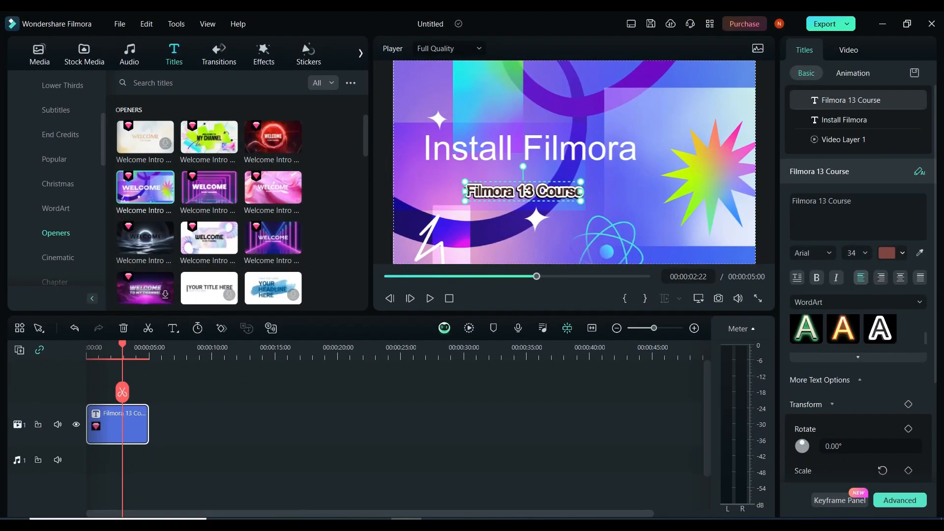
pyautogui.click(851, 324)
pyautogui.click(806, 329)
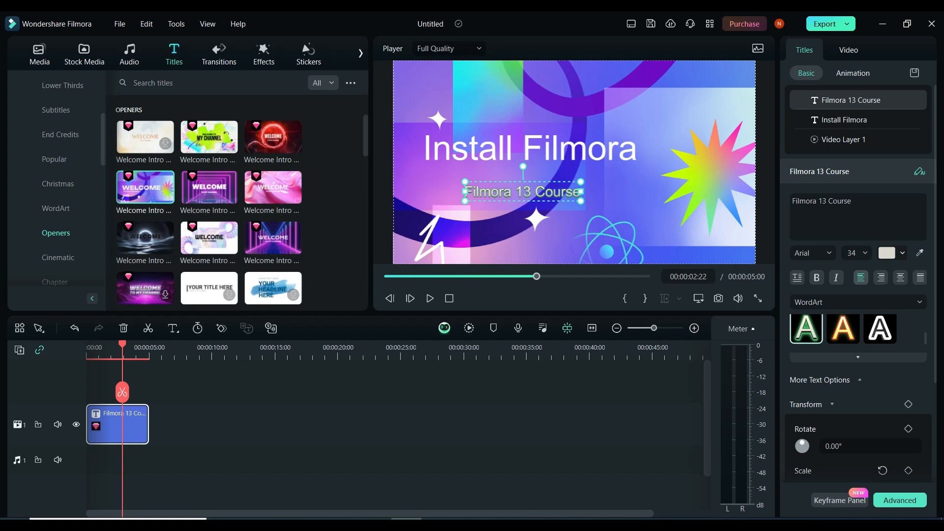
# Apply the glowing magenta WordArt style to the Filmora 13 Course text and enlarge it in the preview to about size 47
pyautogui.scroll(3, 843, 328)
pyautogui.click(843, 326)
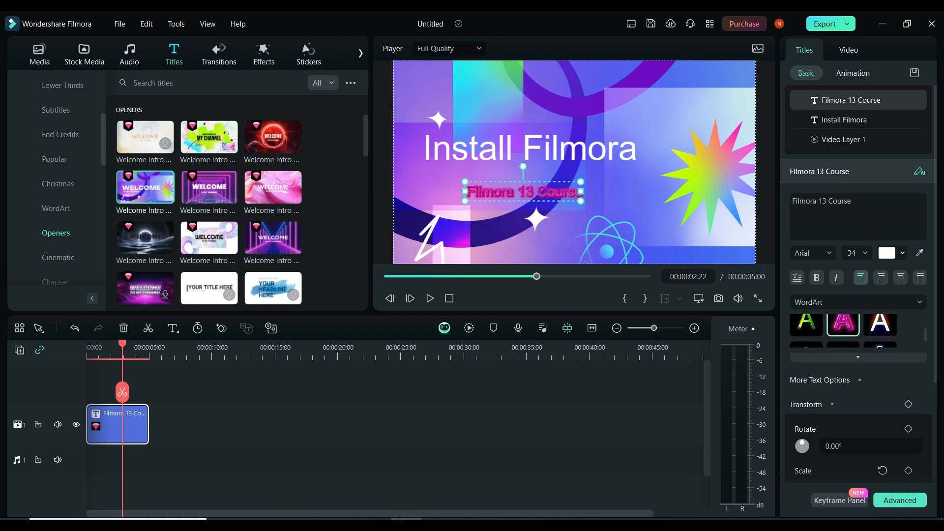
pyautogui.scroll(3, 843, 327)
pyautogui.click(843, 322)
pyautogui.click(806, 322)
pyautogui.click(880, 322)
pyautogui.scroll(3, 880, 323)
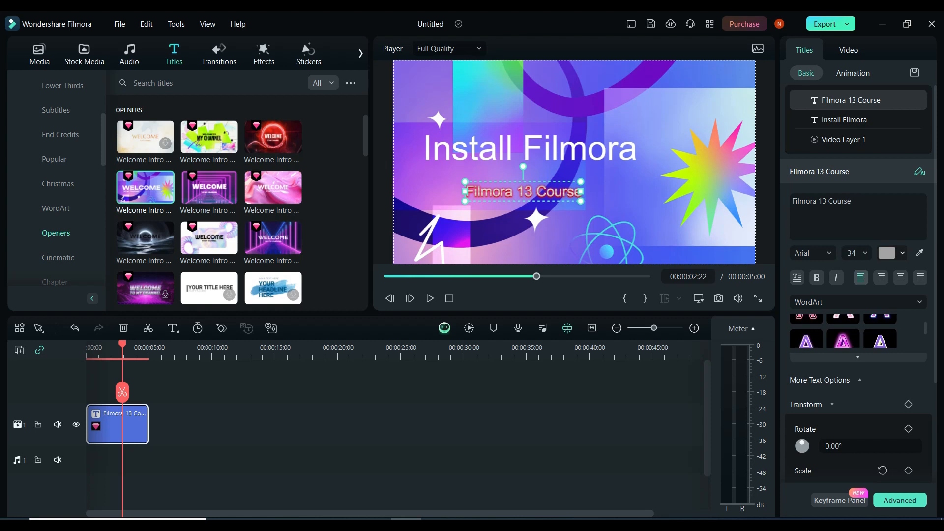
pyautogui.click(843, 338)
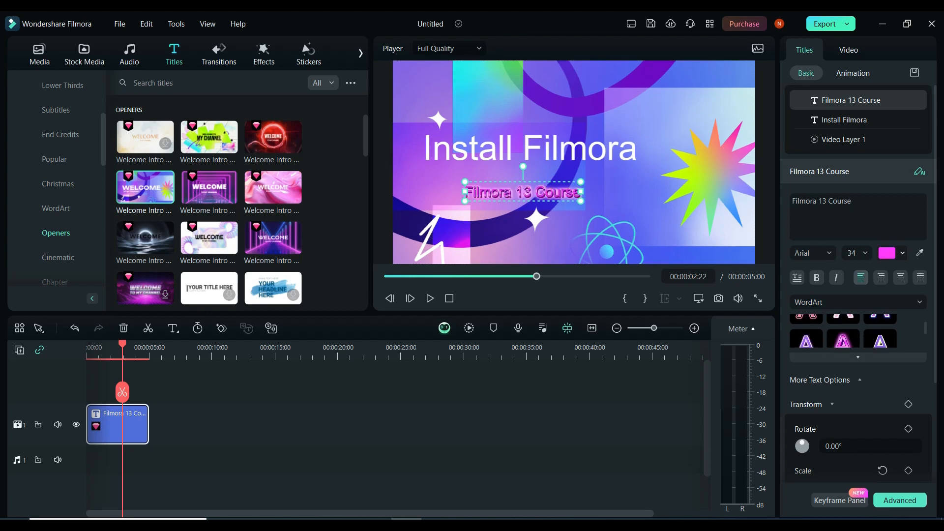
pyautogui.moveTo(581, 181); pyautogui.dragTo(629, 174)
# Apply the black preset with a thin magenta outline to the Install Filmora text
pyautogui.click(609, 150)
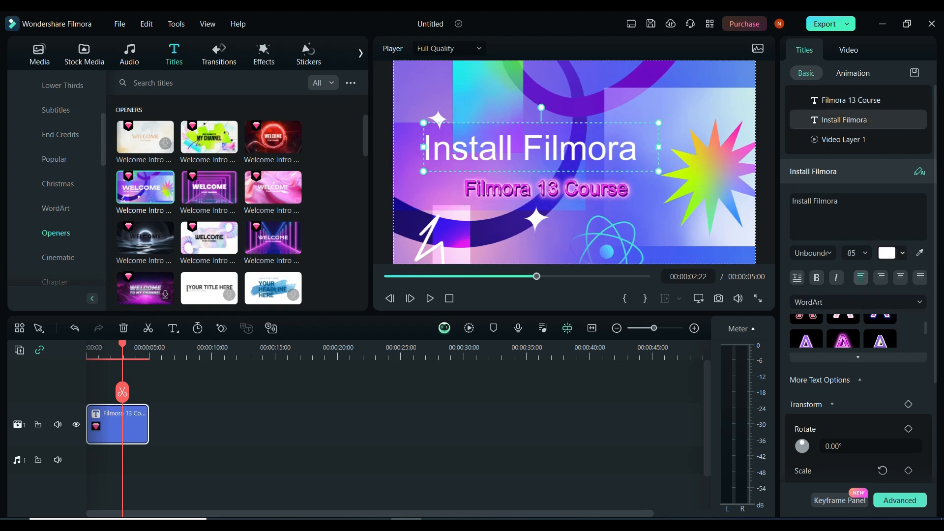
pyautogui.click(858, 302)
pyautogui.click(809, 323)
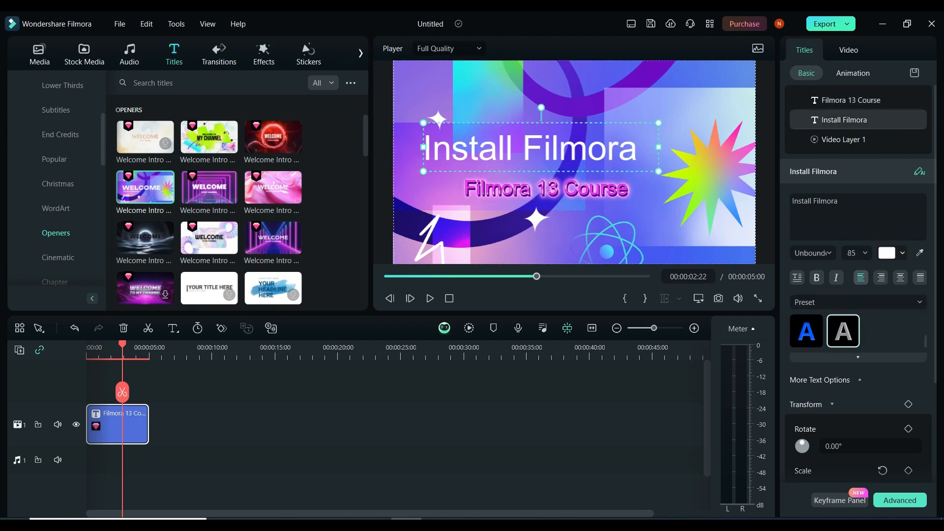
pyautogui.click(843, 329)
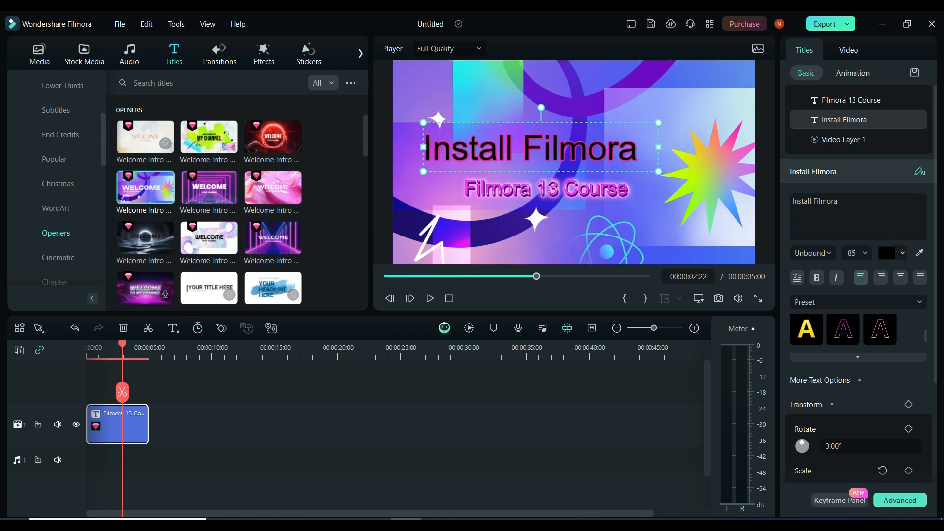
pyautogui.click(703, 206)
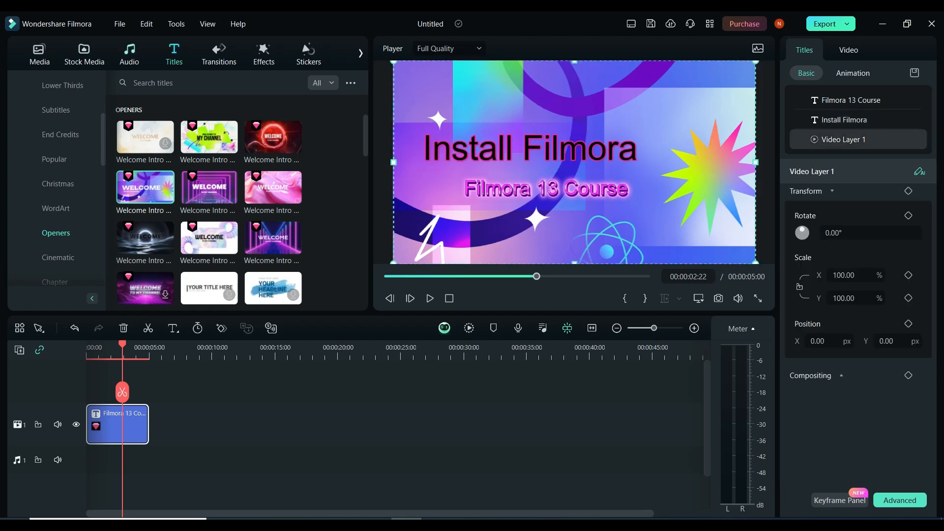
# Play the finished opener from the beginning
pyautogui.click(130, 55)
pyautogui.click(449, 298)
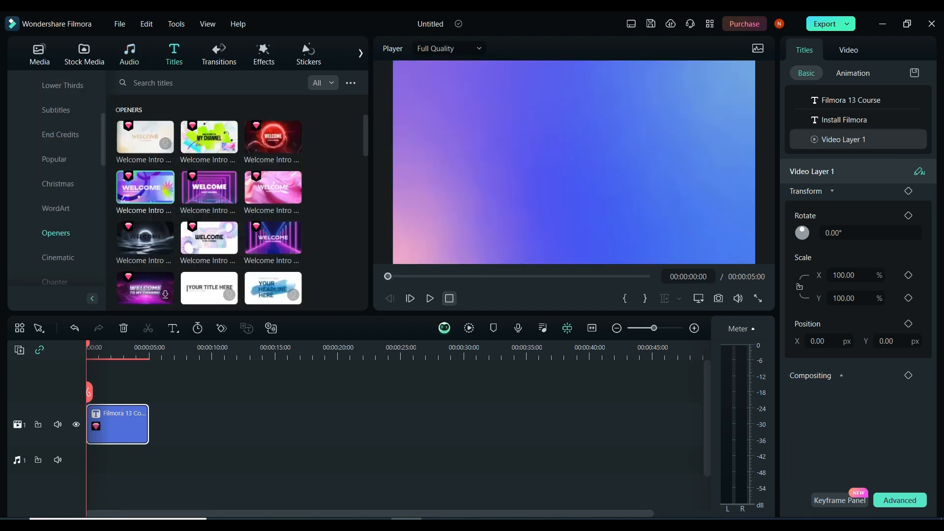
pyautogui.click(430, 298)
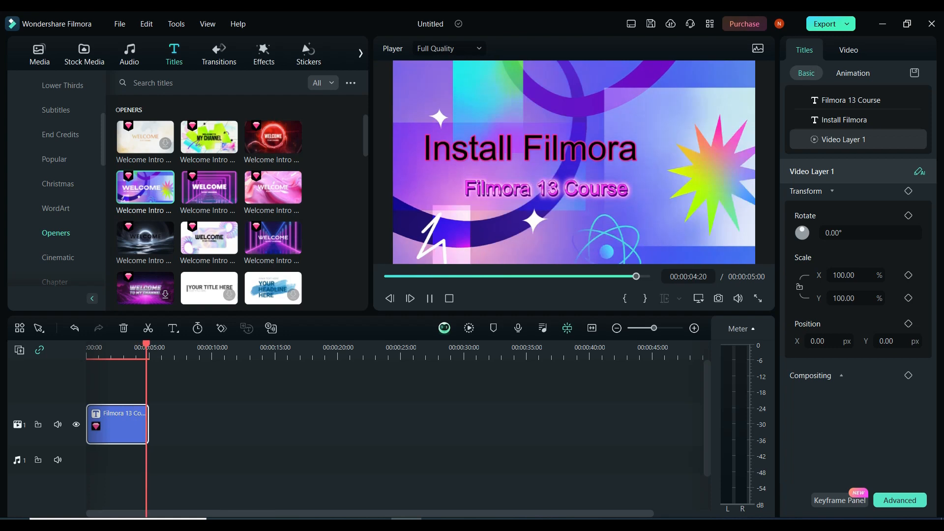
# Place the 1.2Install filmora video directly after the title on video track 1 and play the sequence from the start
pyautogui.click(39, 55)
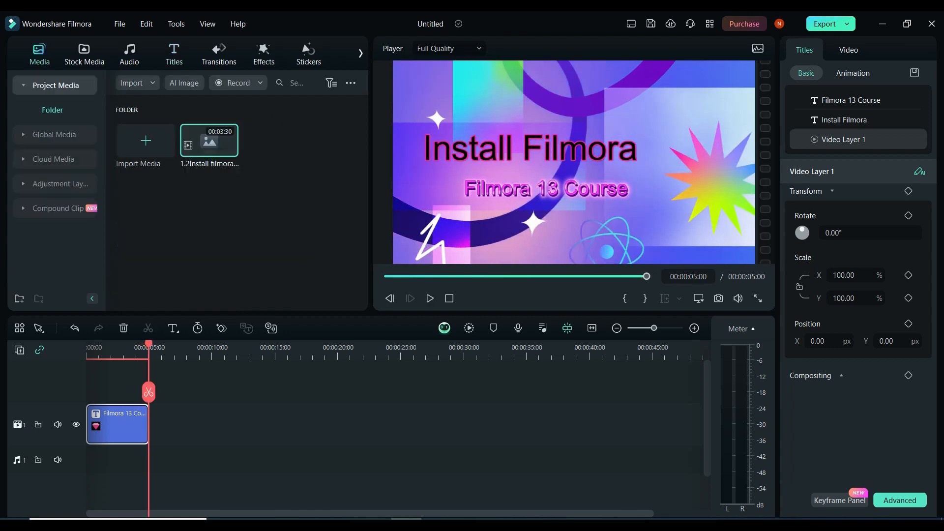
pyautogui.moveTo(209, 142); pyautogui.dragTo(151, 424)
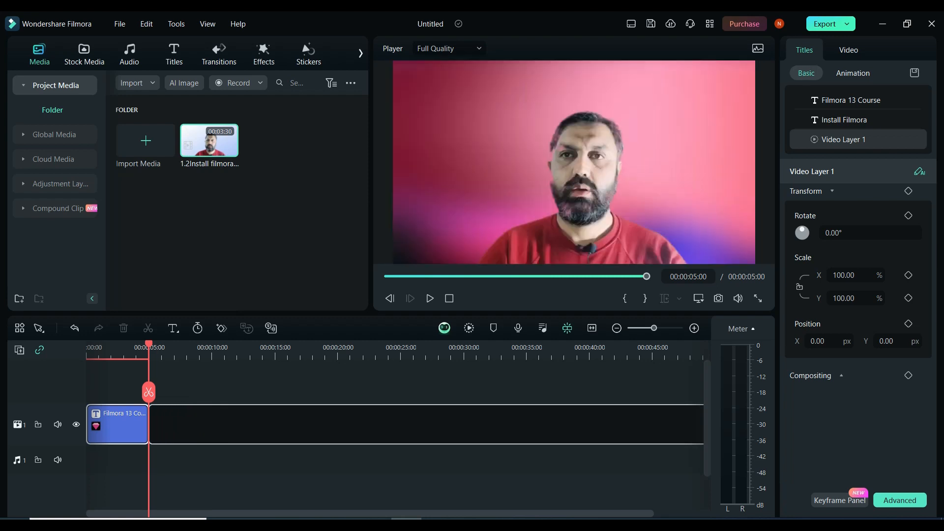
pyautogui.click(448, 299)
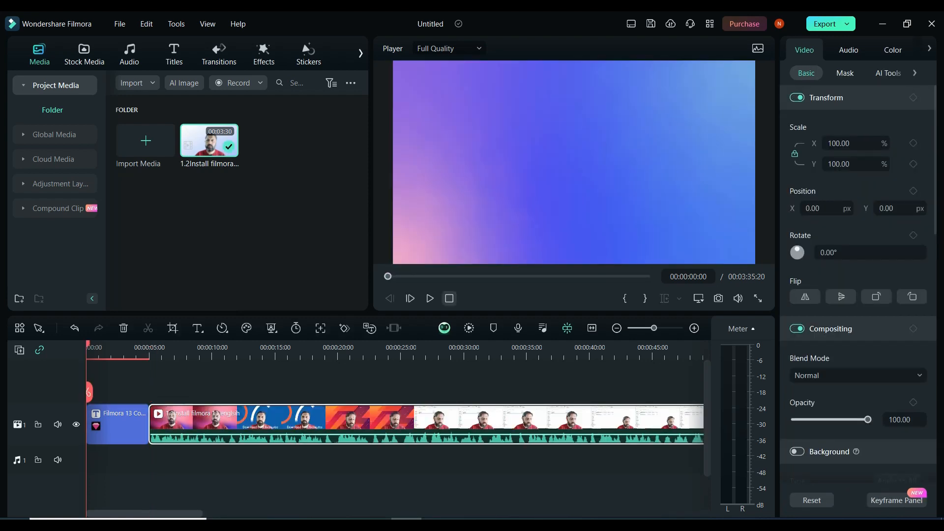
pyautogui.click(429, 298)
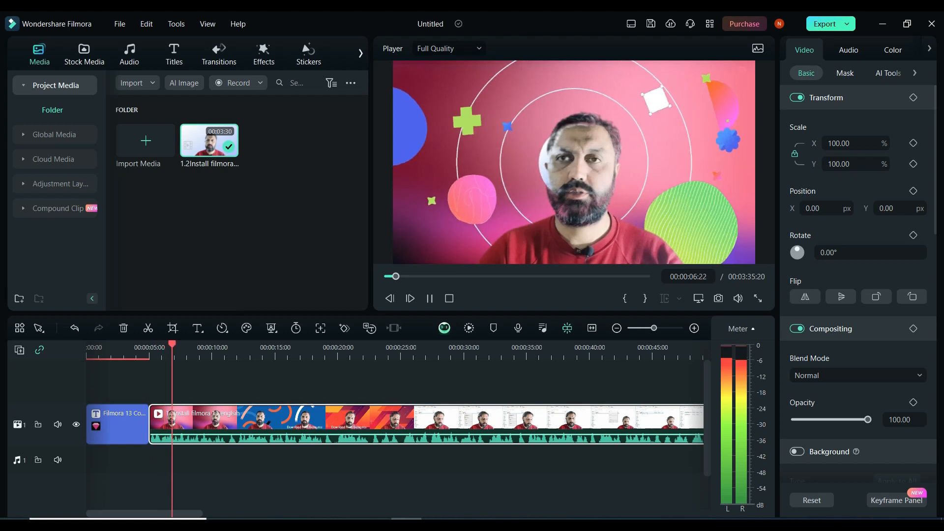
pyautogui.press('space')
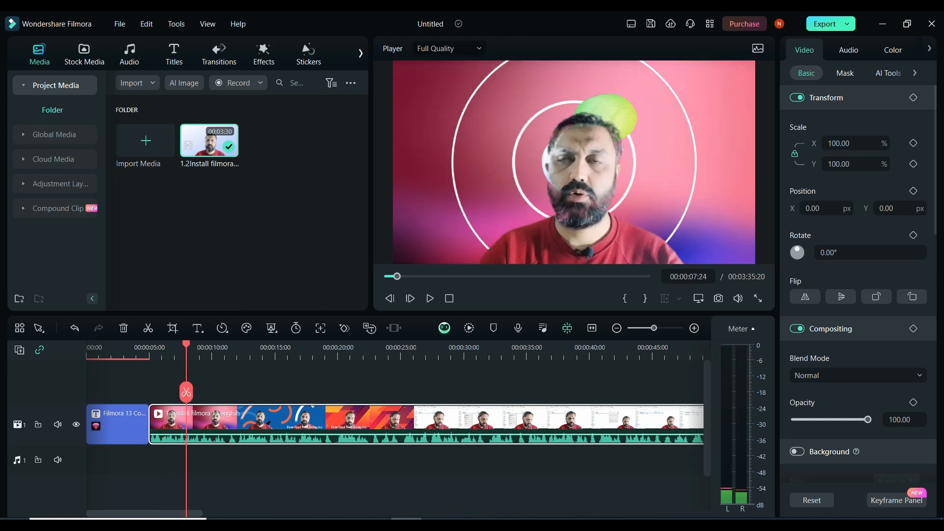
# Add the Year of the Tiger transition from the favorites between the title clip and the 1.2Install filmora video
pyautogui.click(118, 426)
pyautogui.click(236, 424)
pyautogui.click(219, 54)
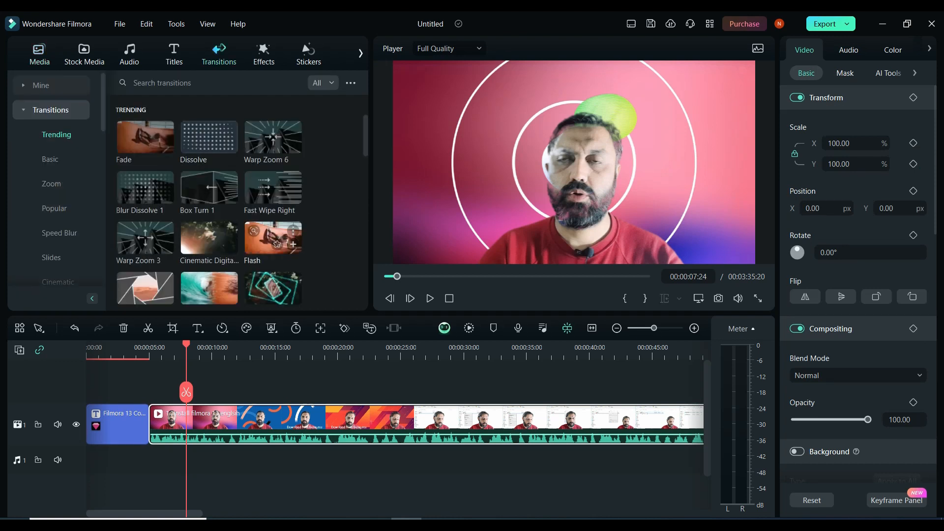
pyautogui.click(35, 86)
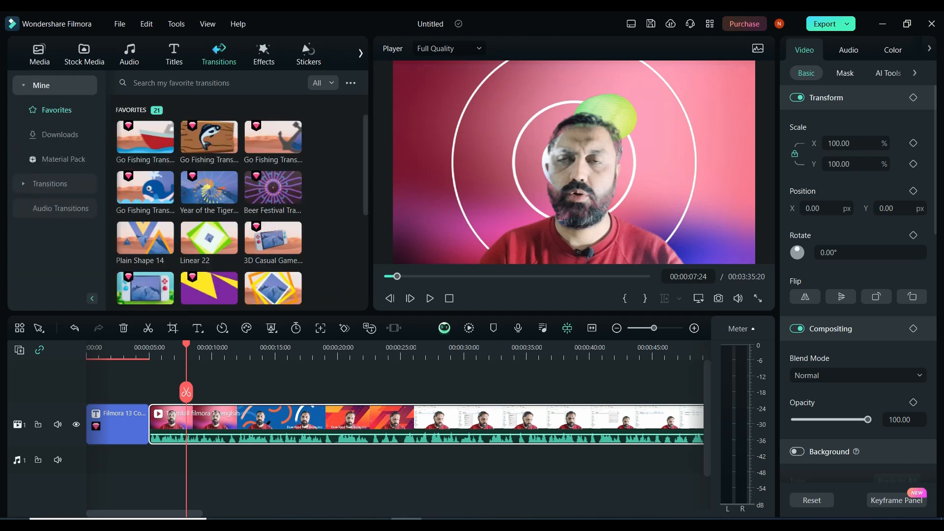
pyautogui.scroll(-3, 241, 207)
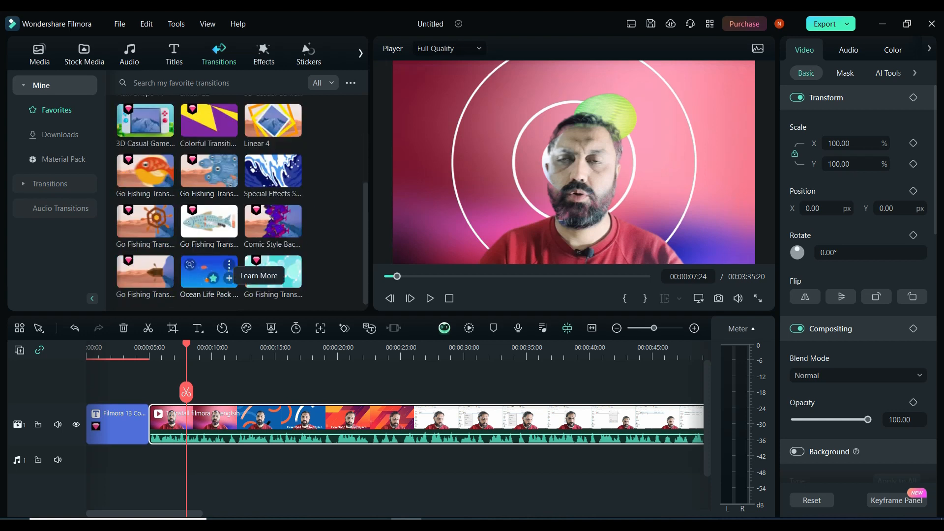
pyautogui.scroll(-1, 229, 269)
pyautogui.scroll(3, 266, 231)
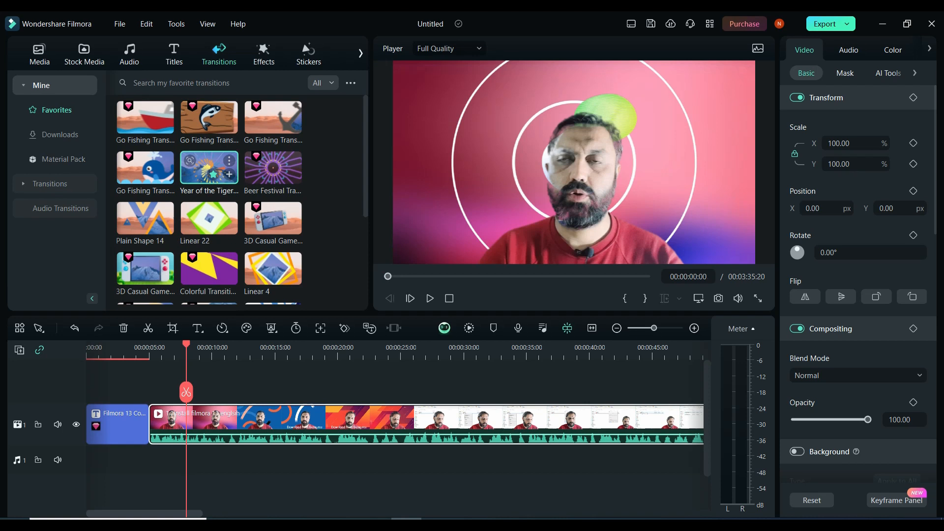
pyautogui.click(209, 167)
pyautogui.scroll(1, 209, 168)
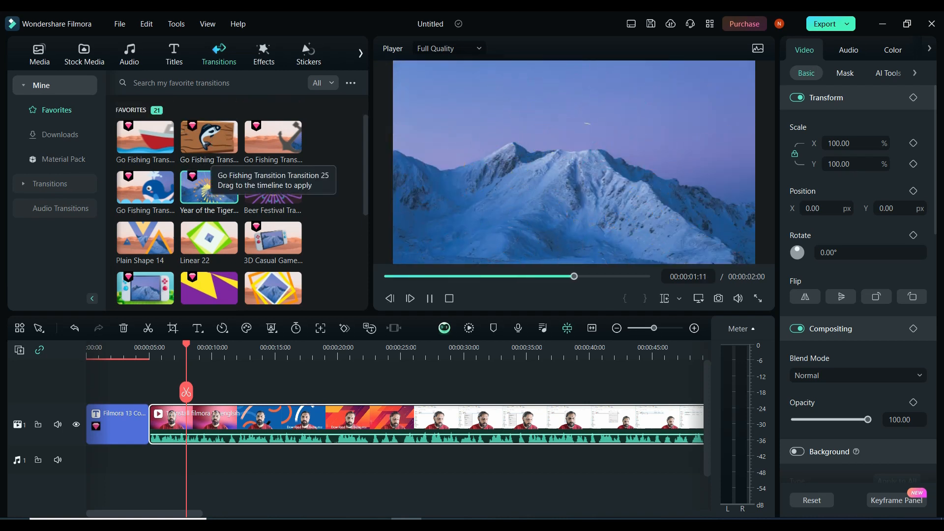
pyautogui.moveTo(136, 422)
pyautogui.mouseDown()
pyautogui.moveTo(161, 424)
pyautogui.moveTo(148, 424)
pyautogui.mouseUp()
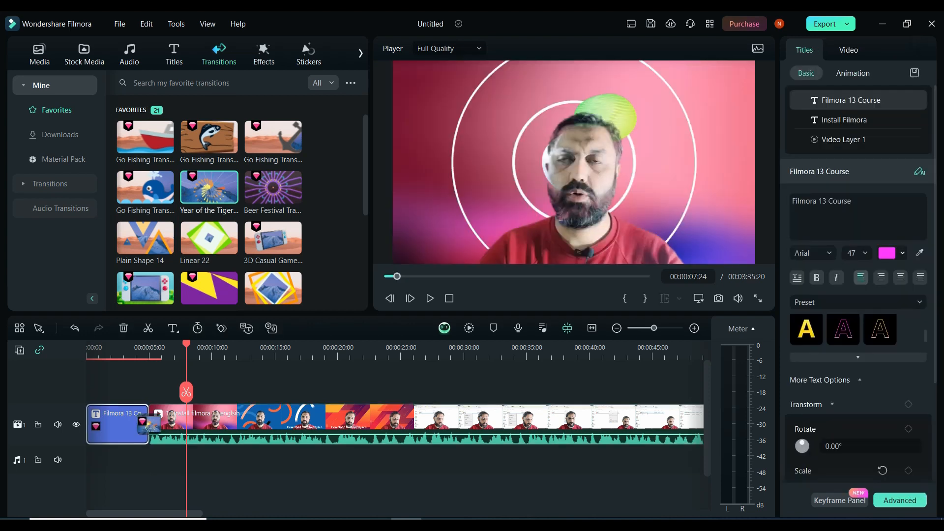
# Play the sequence from the beginning through the transition into the video to check it
pyautogui.click(449, 298)
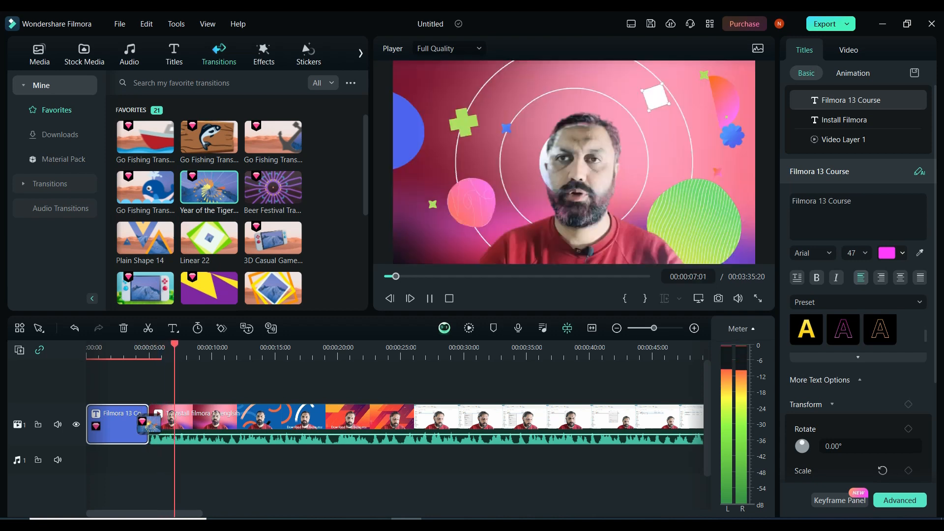
pyautogui.press('space')
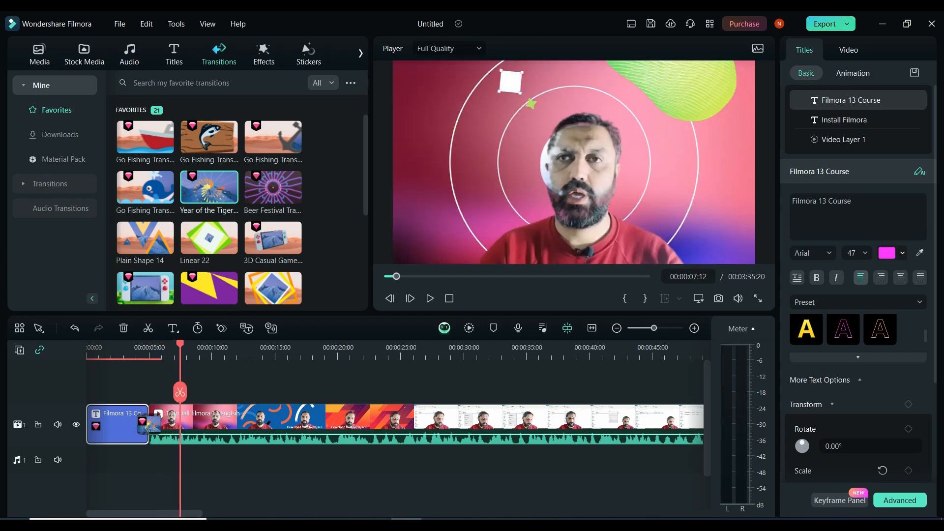
pyautogui.hotkey('ctrl', 'e')
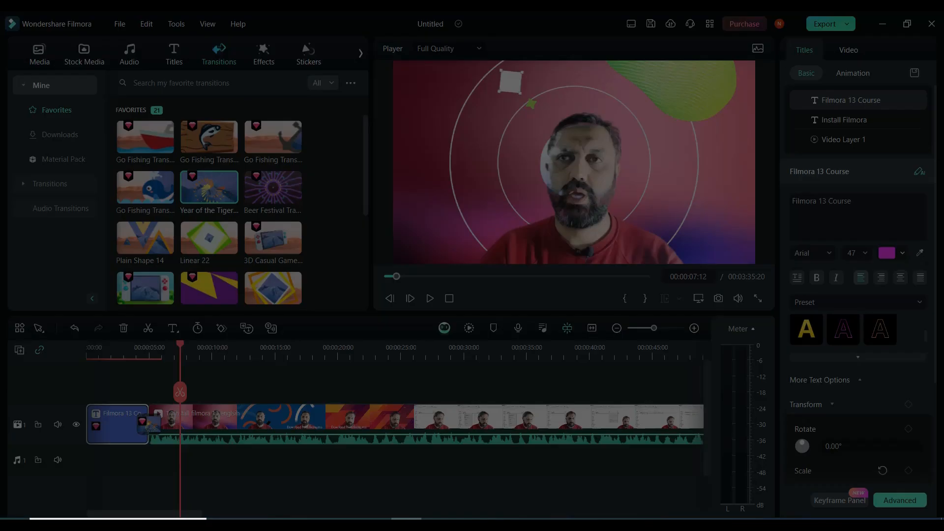